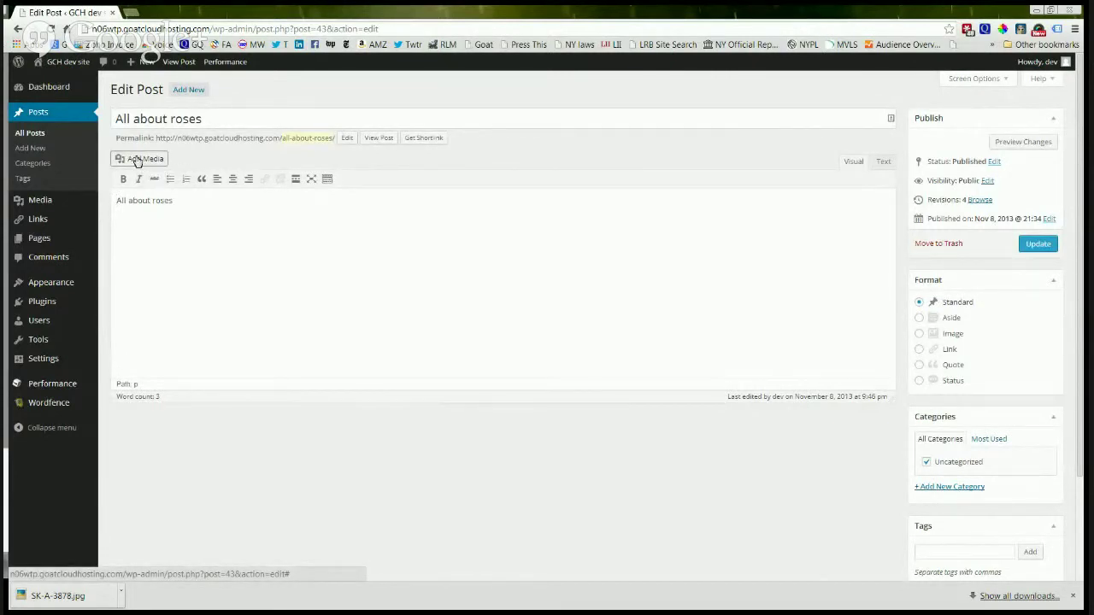
Upload the roses painting JPG to the media library from the "All about roses" post
left_click(137, 160)
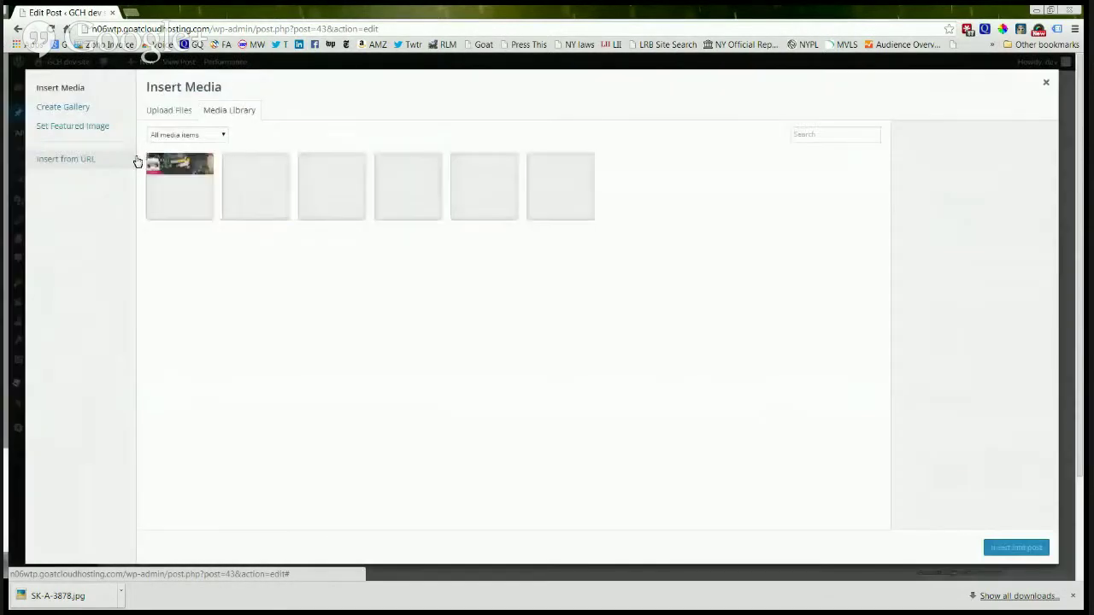
left_click(167, 120)
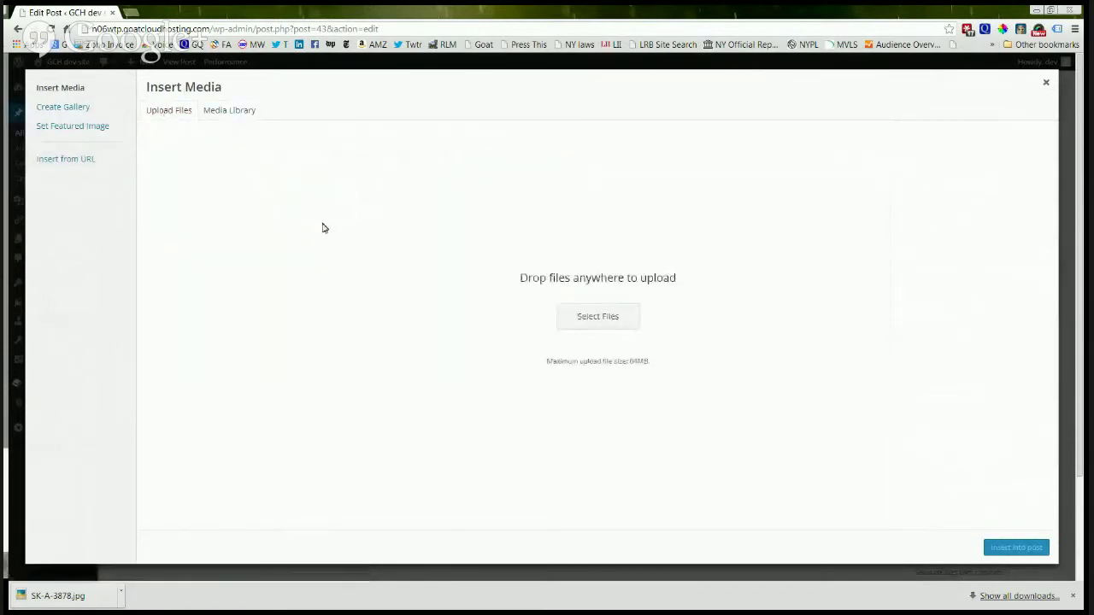
left_click(603, 316)
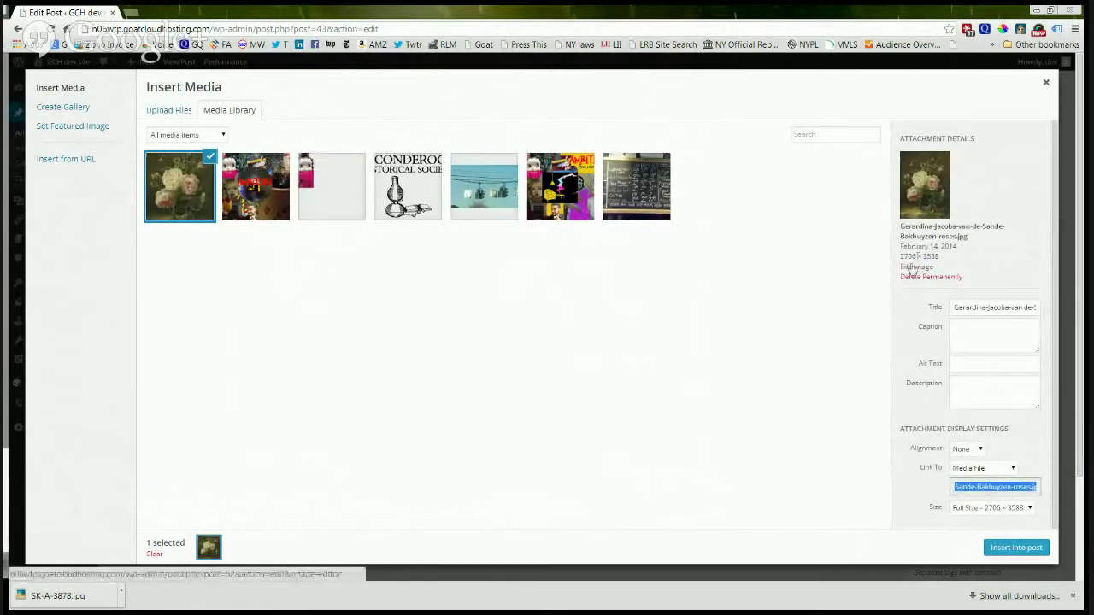
Check the uploaded roses image's pixel dimensions and its alt text and description fields
left_click(937, 256)
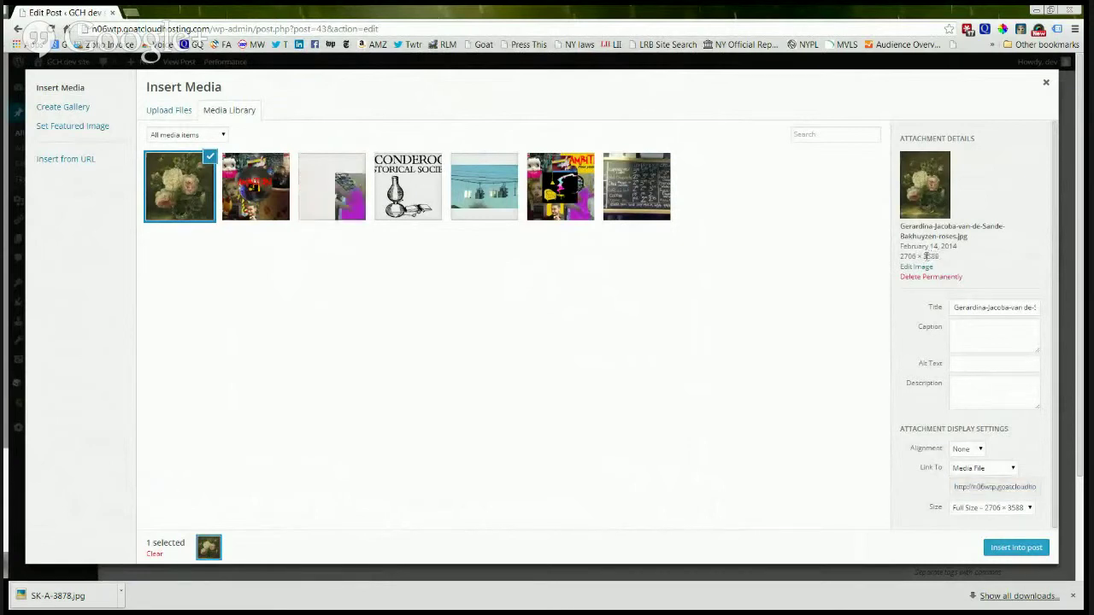
left_click_drag(939, 256, 900, 256)
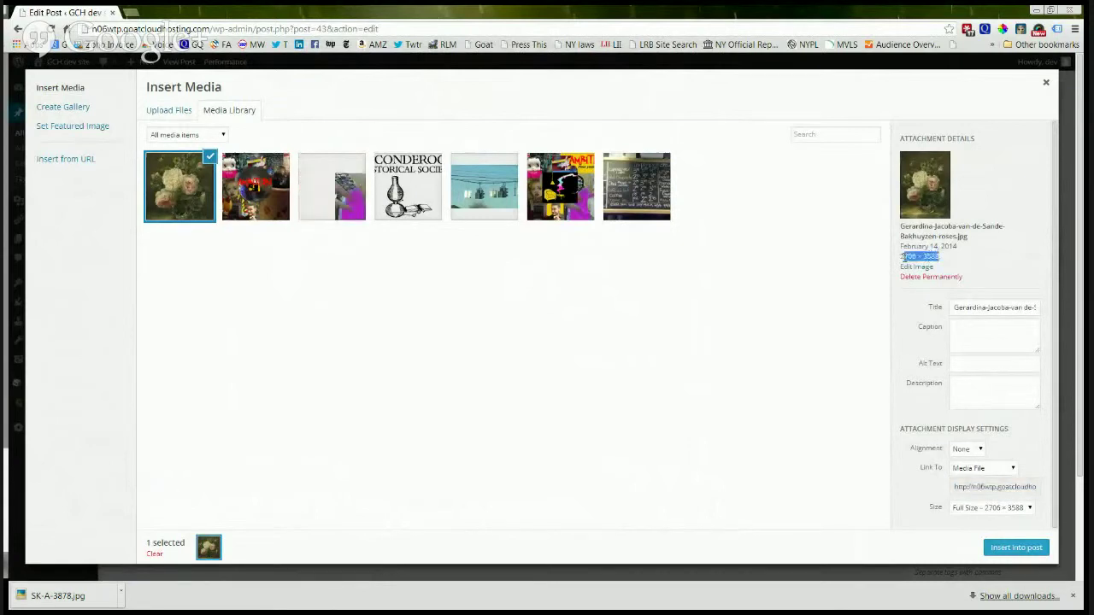
left_click(956, 264)
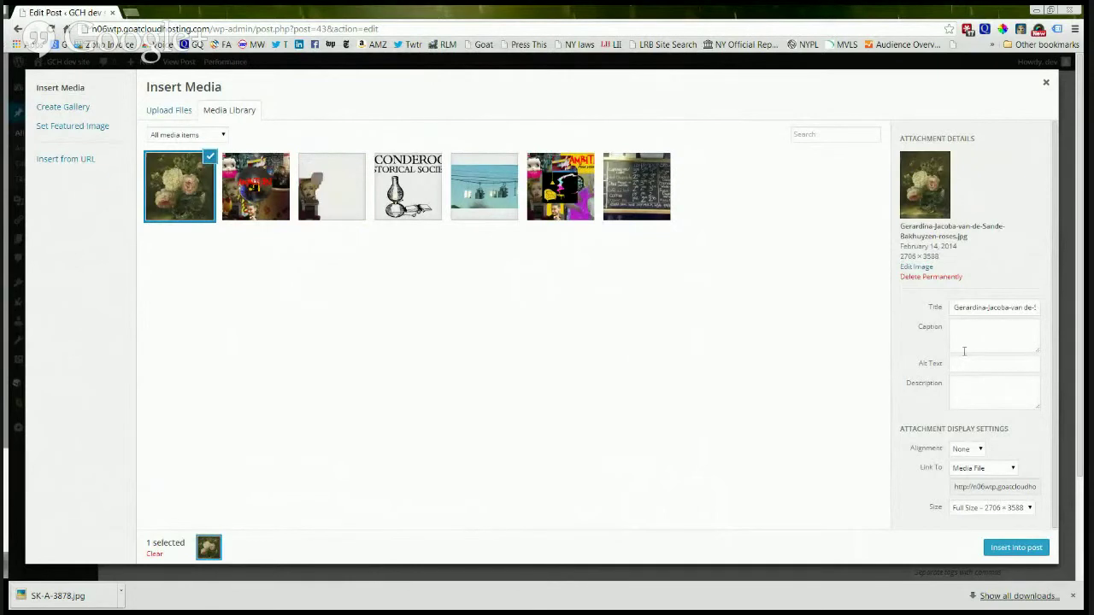
left_click(965, 363)
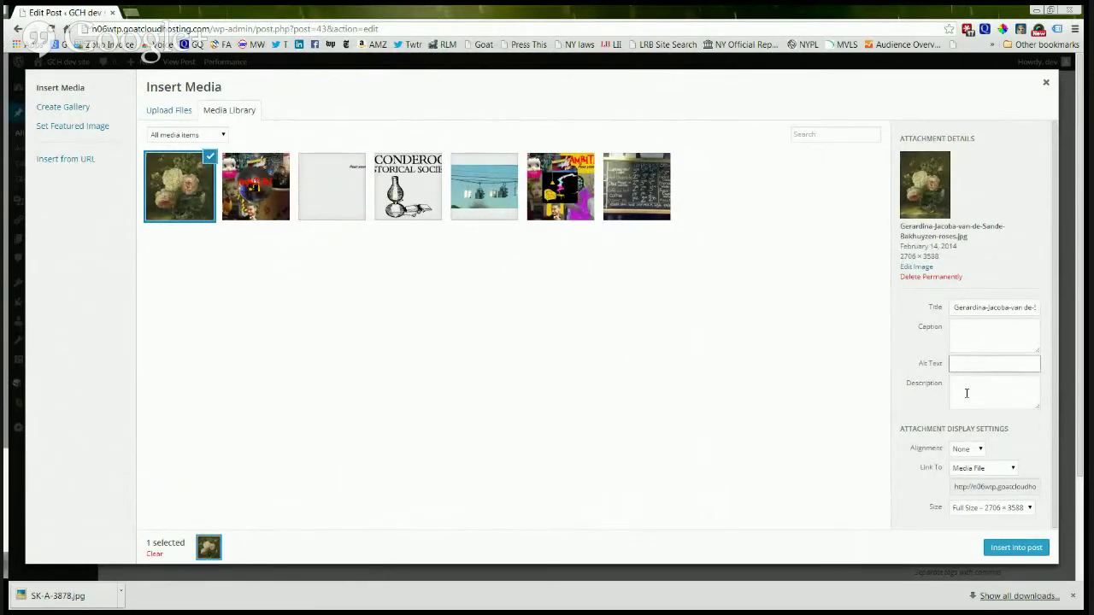
left_click(966, 393)
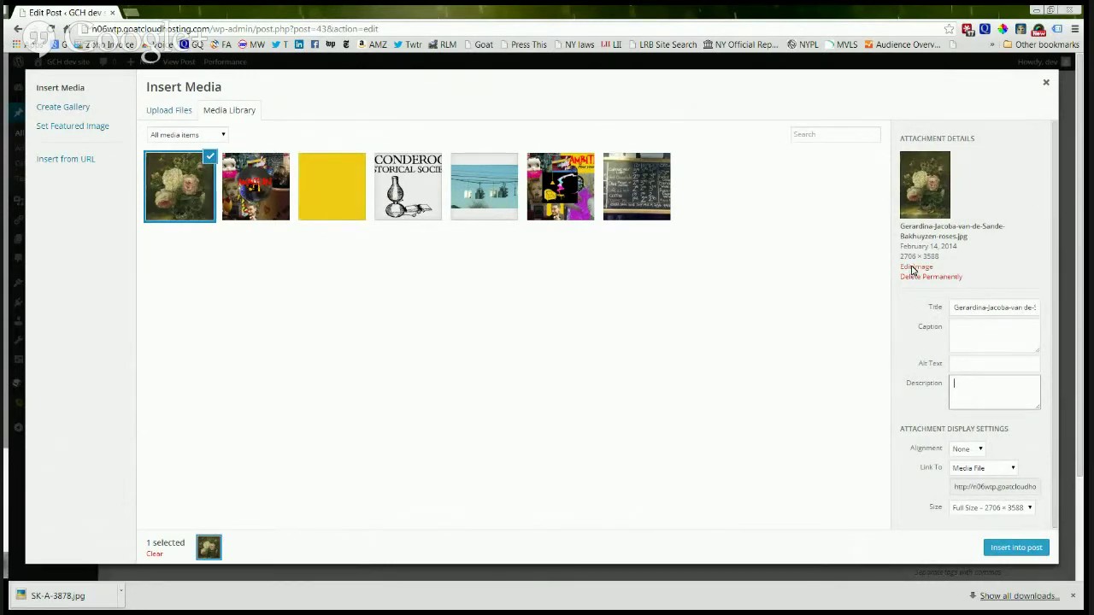
Crop the roses image to the three large blooms, about 2234 by 1830 pixels, save it and check its dimensions
left_click(912, 267)
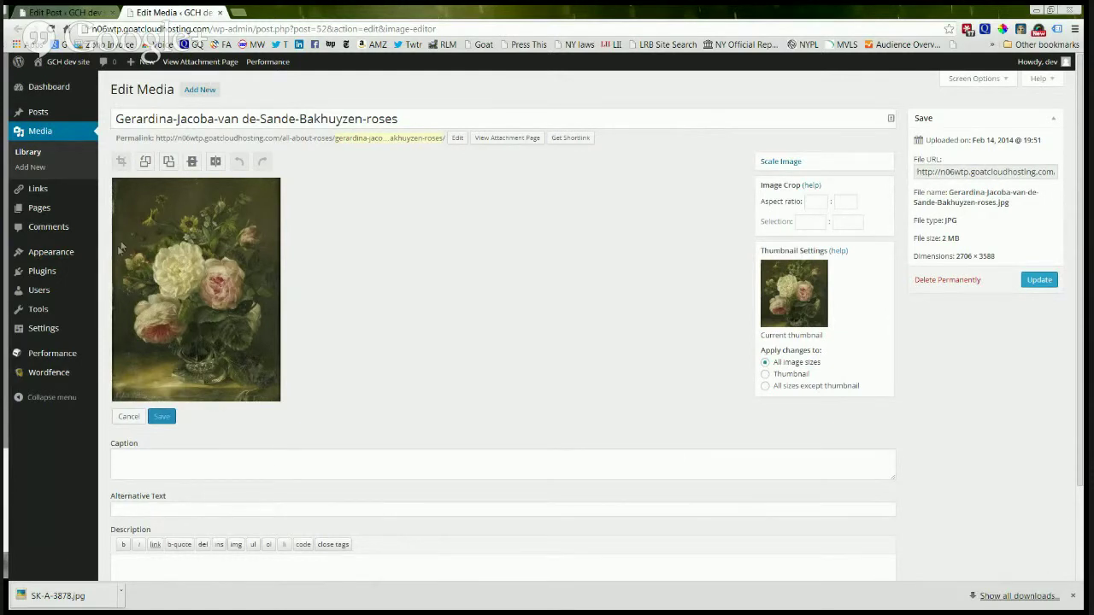
left_click_drag(120, 240, 260, 359)
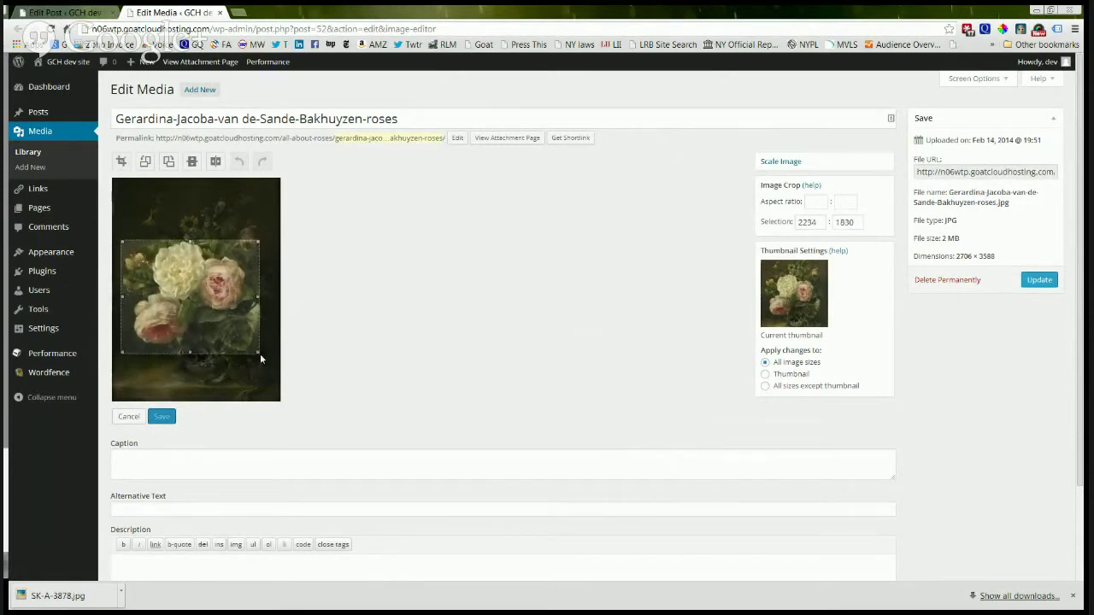
left_click(120, 162)
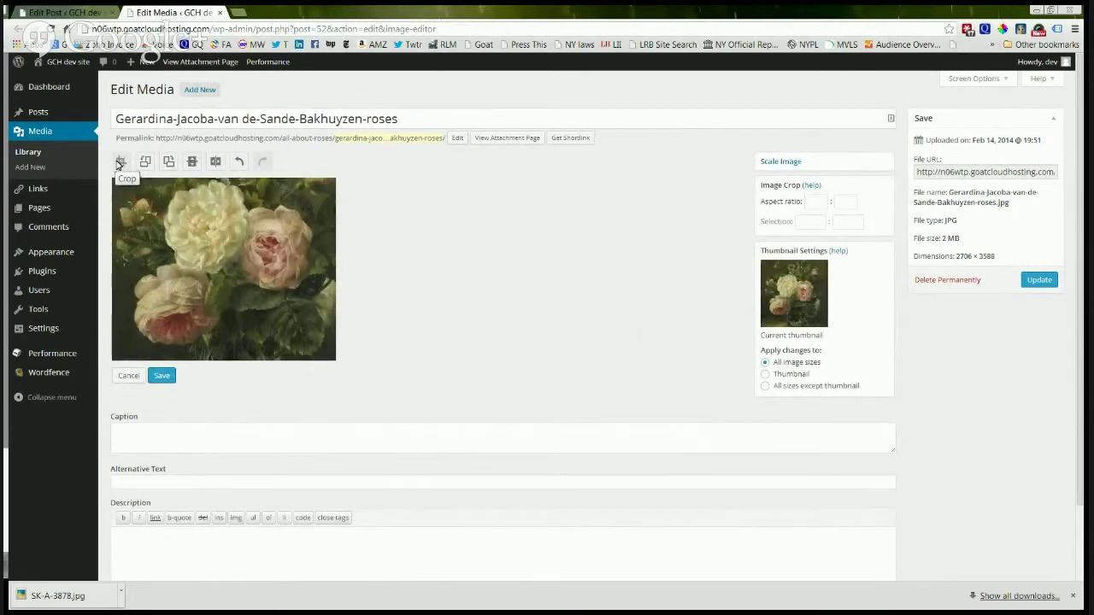
left_click(164, 378)
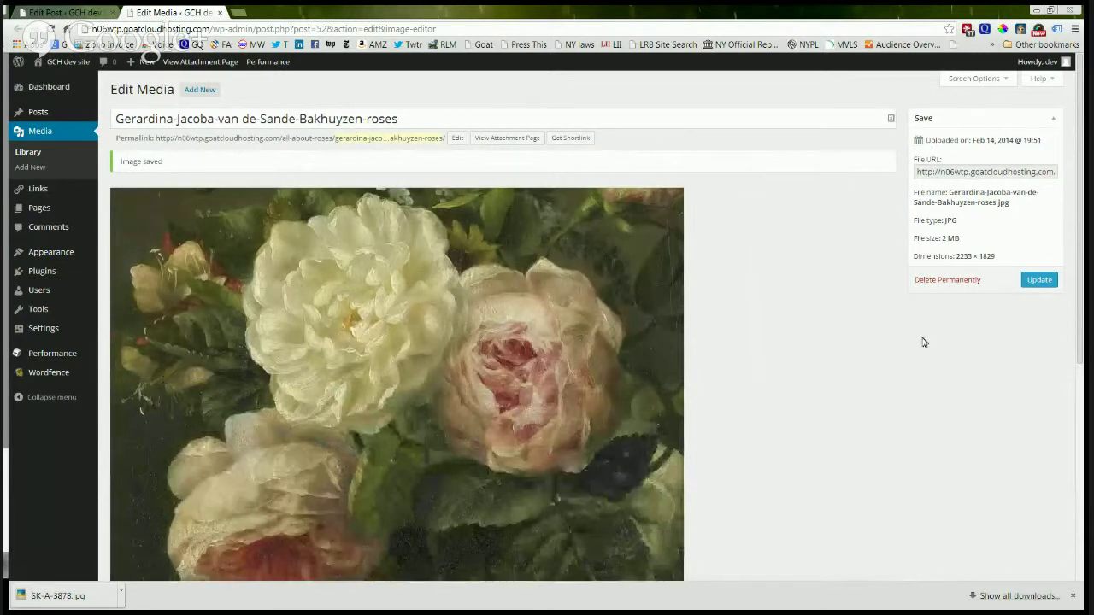
triple_click(968, 257)
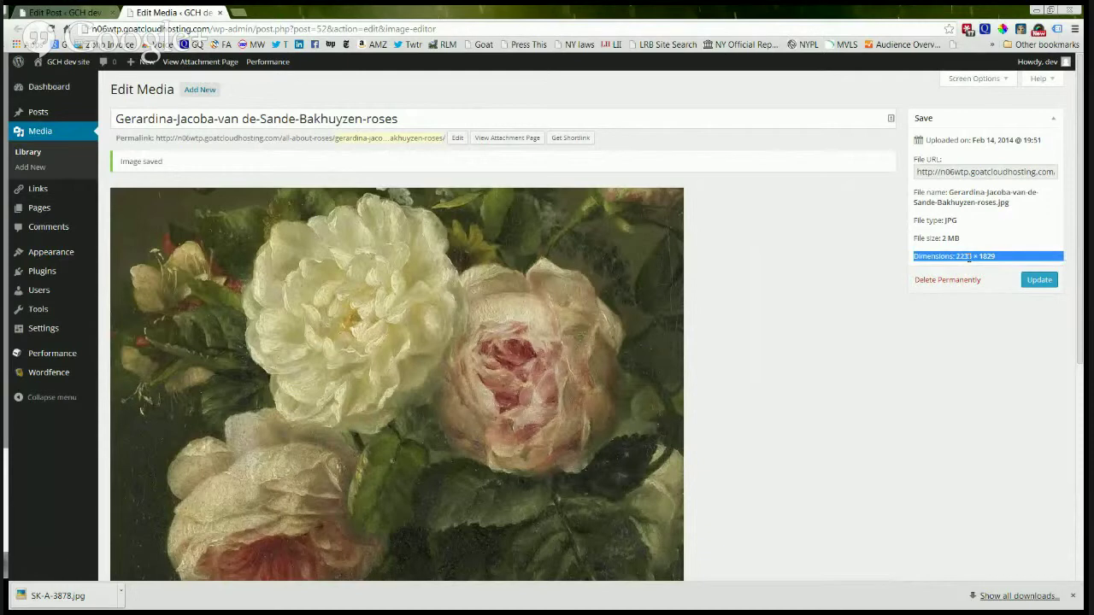
left_click(889, 278)
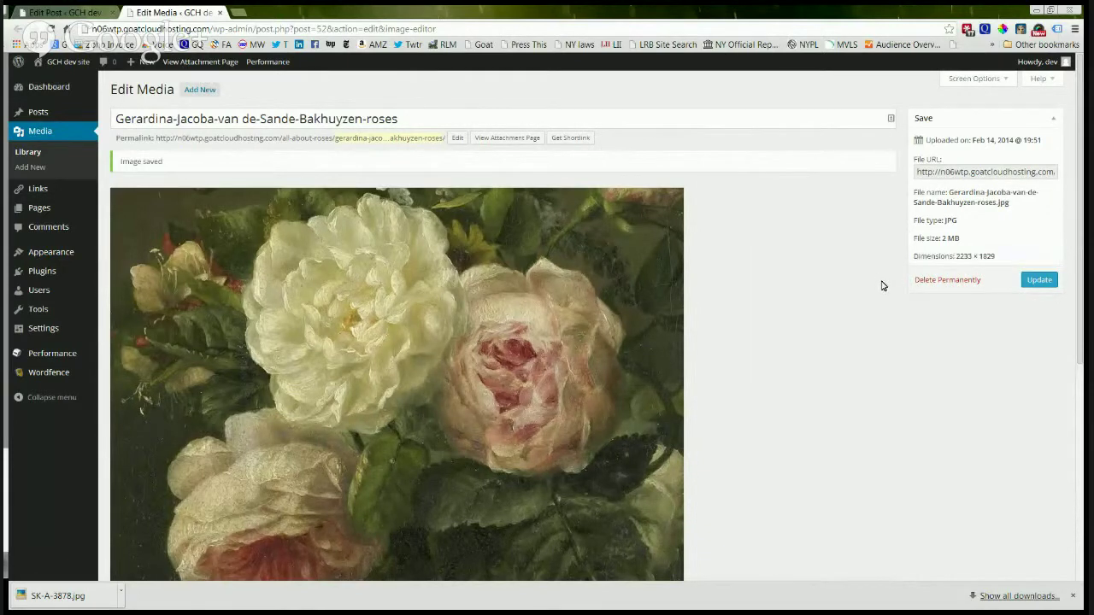
Scale the cropped roses image down to 800 pixels wide and update the media attachment
scroll(882, 286, "down", 5)
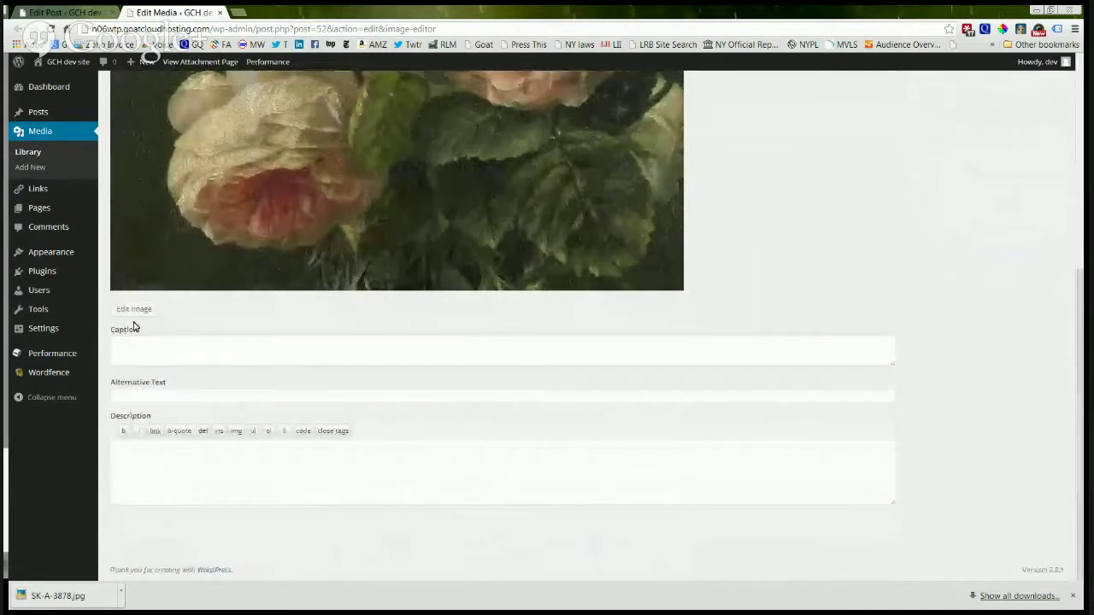
left_click(133, 311)
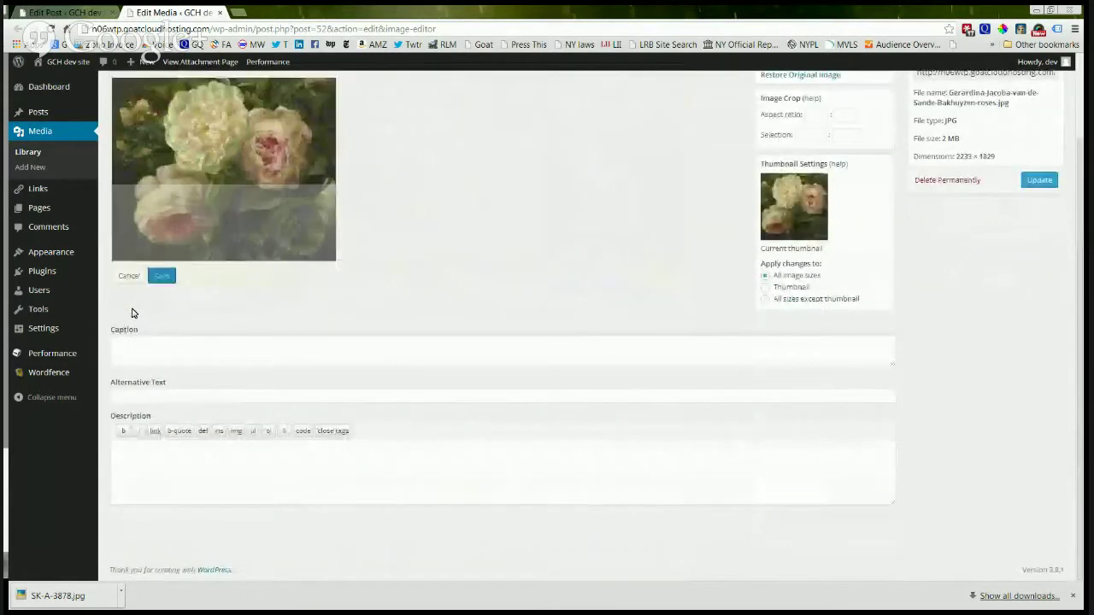
scroll(547, 273, "up", 2)
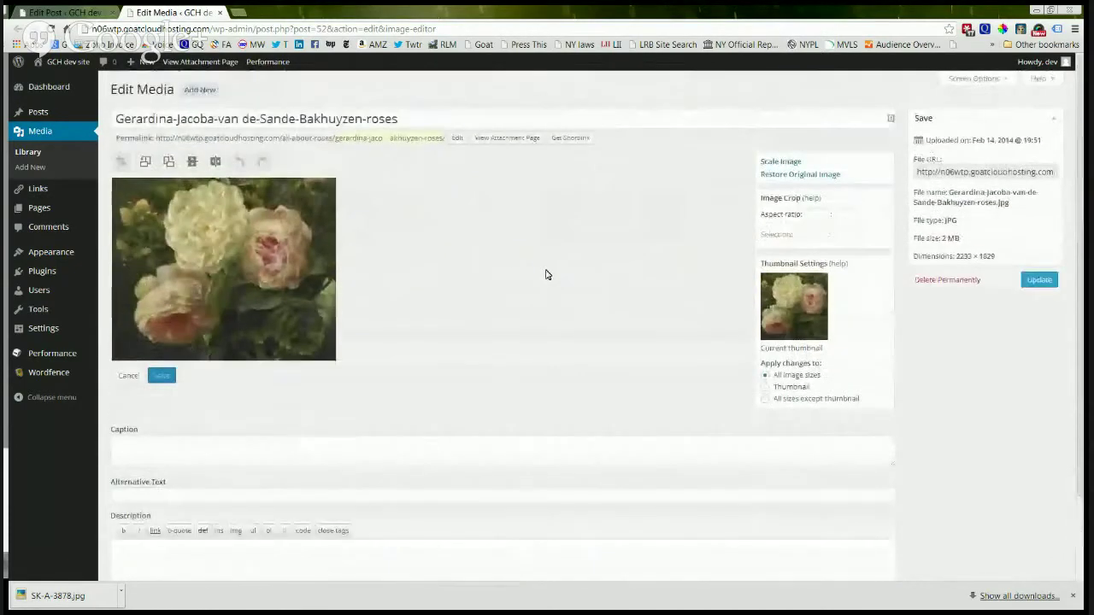
left_click(777, 162)
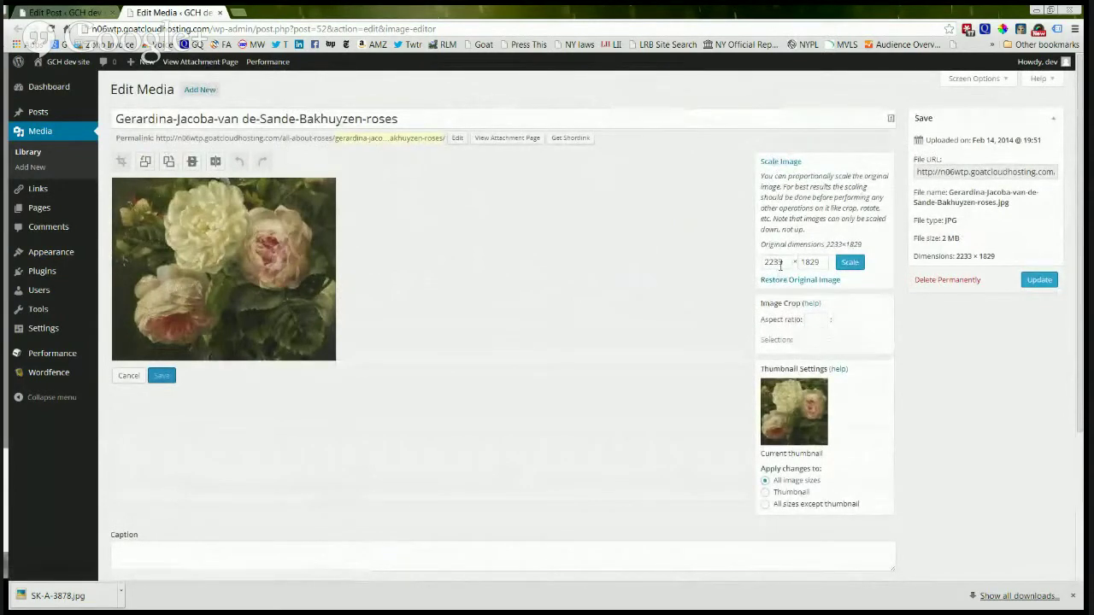
double_click(781, 263)
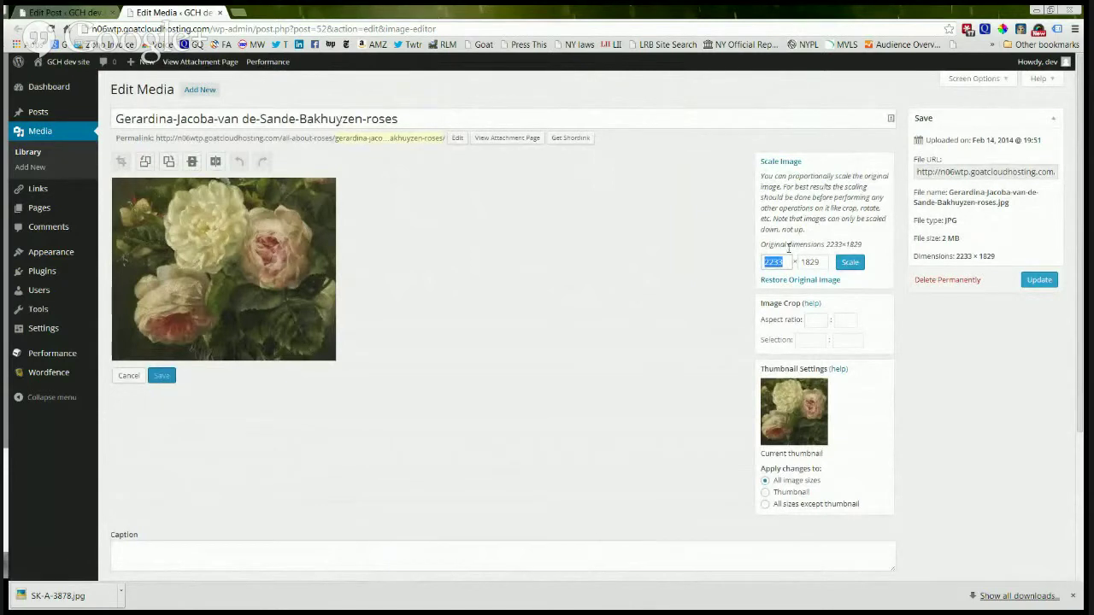
type("800")
left_click(852, 266)
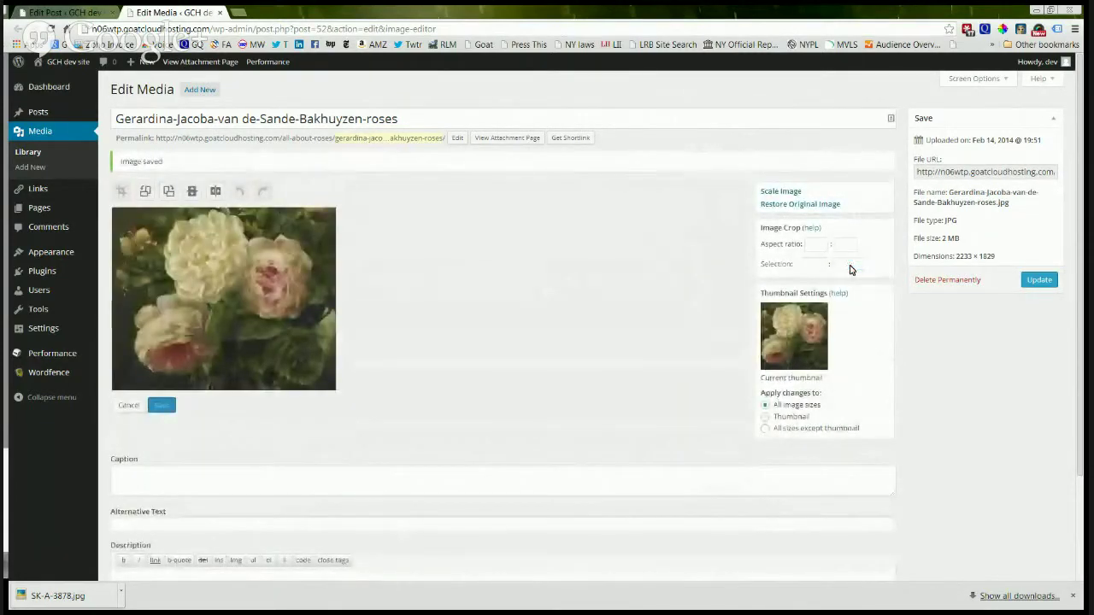
left_click(1041, 281)
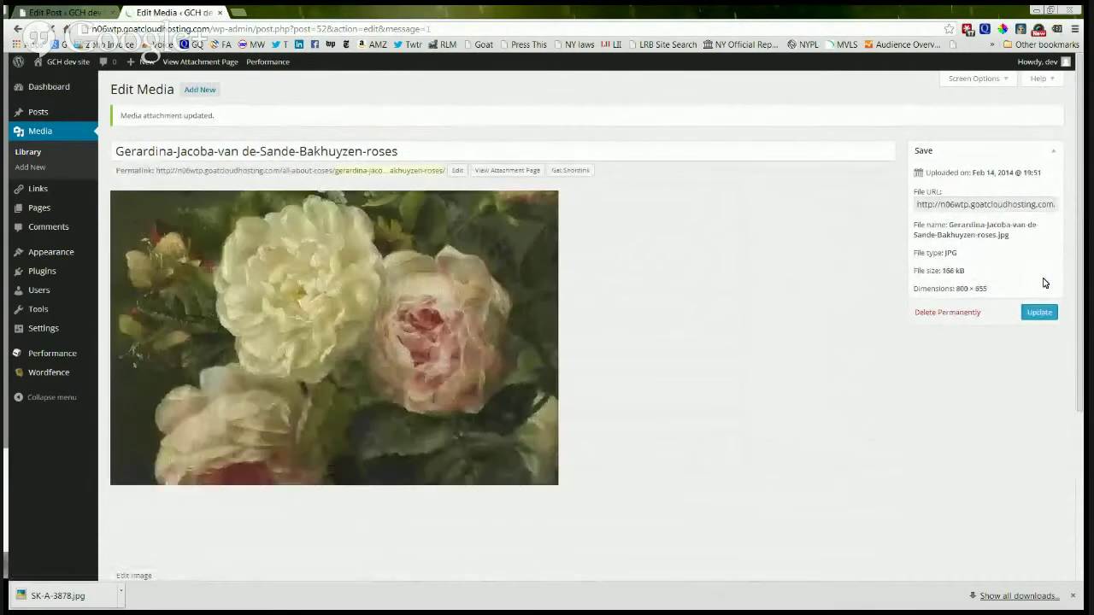
Check the scaled image's dimensions and file size in its attachment details
left_click_drag(913, 289, 992, 293)
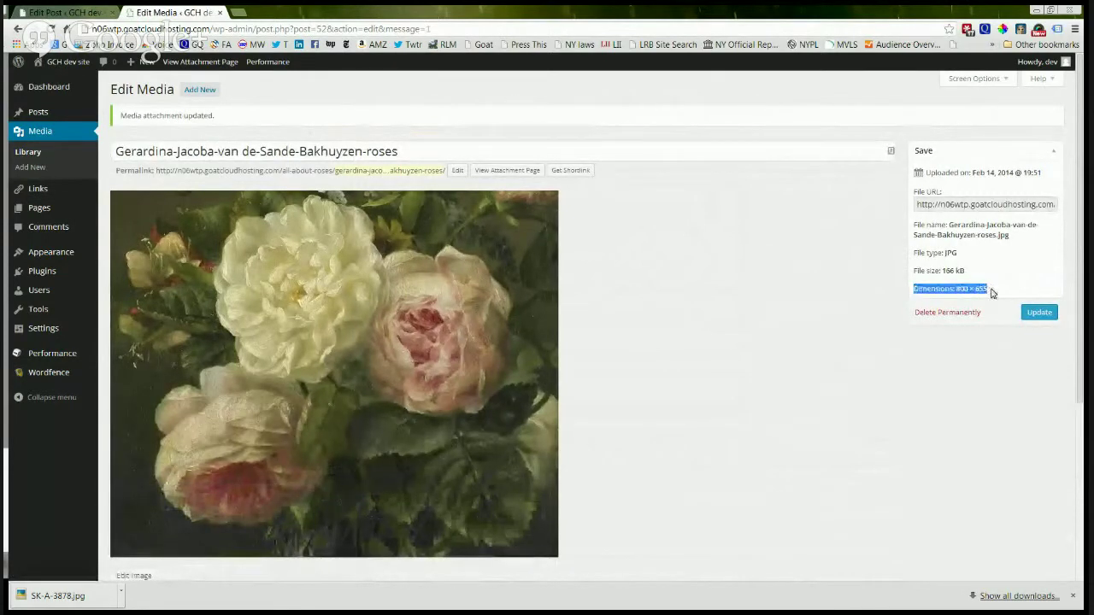
left_click(1006, 339)
scroll(906, 331, "down", 1)
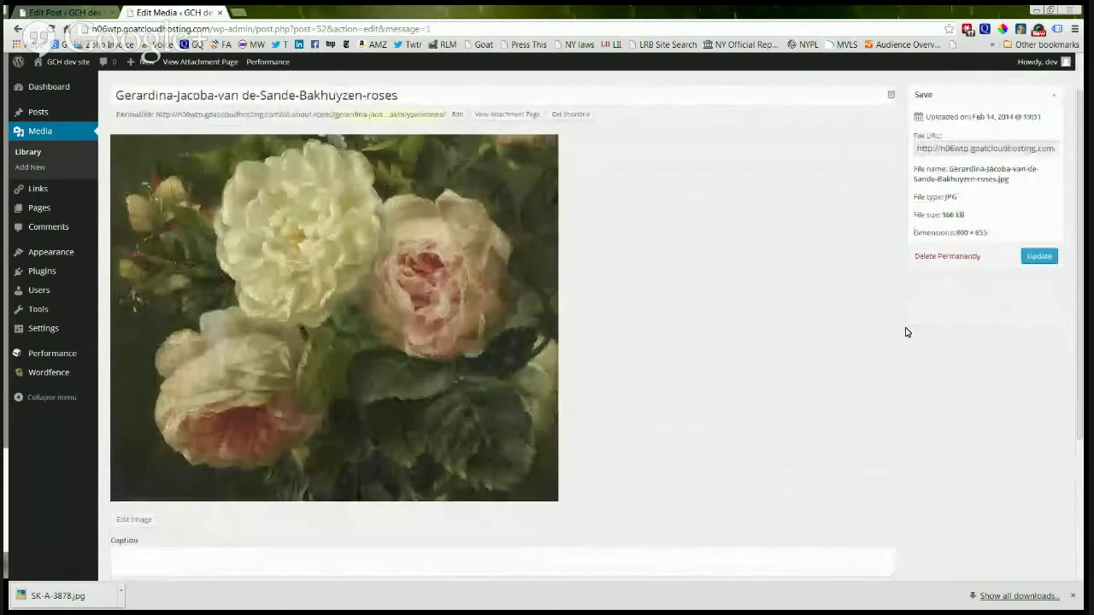
left_click(1038, 259)
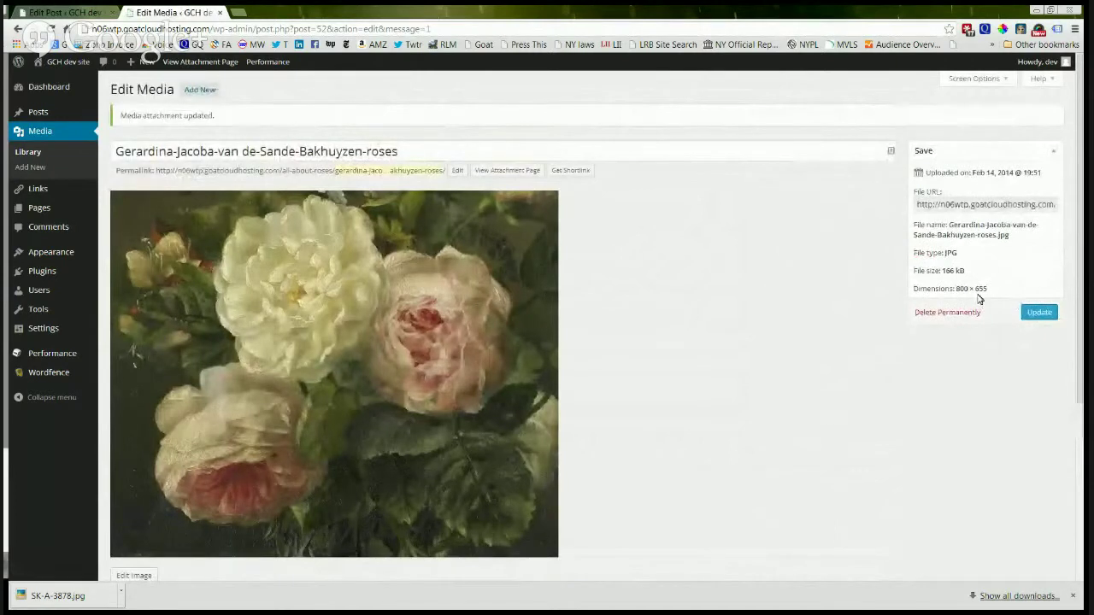
left_click_drag(915, 270, 979, 283)
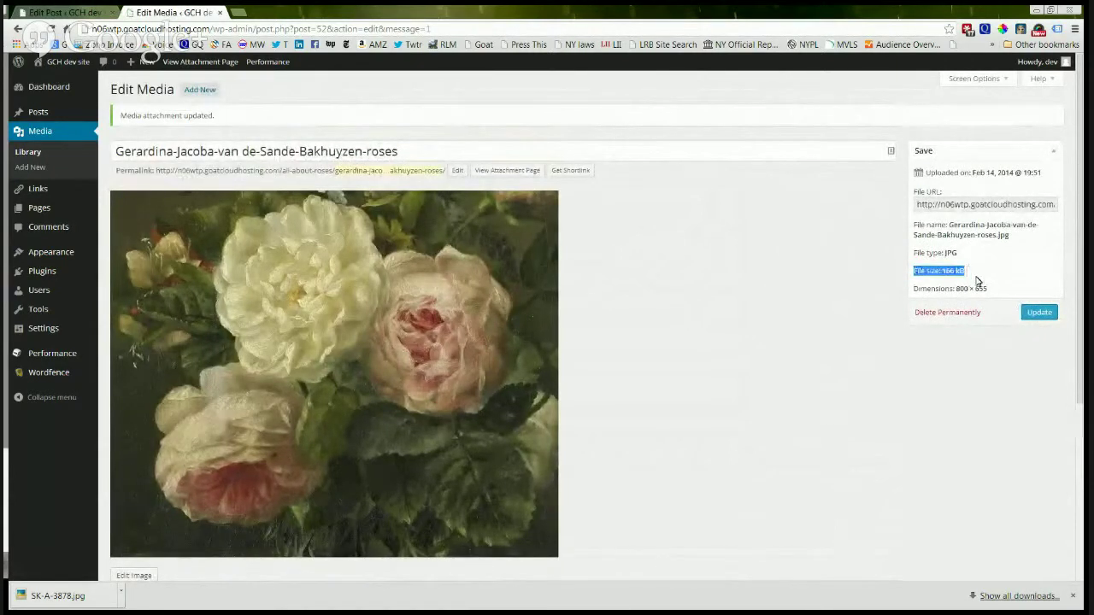
Return to the "All about roses" post and insert the edited roses image above its text
left_click(221, 14)
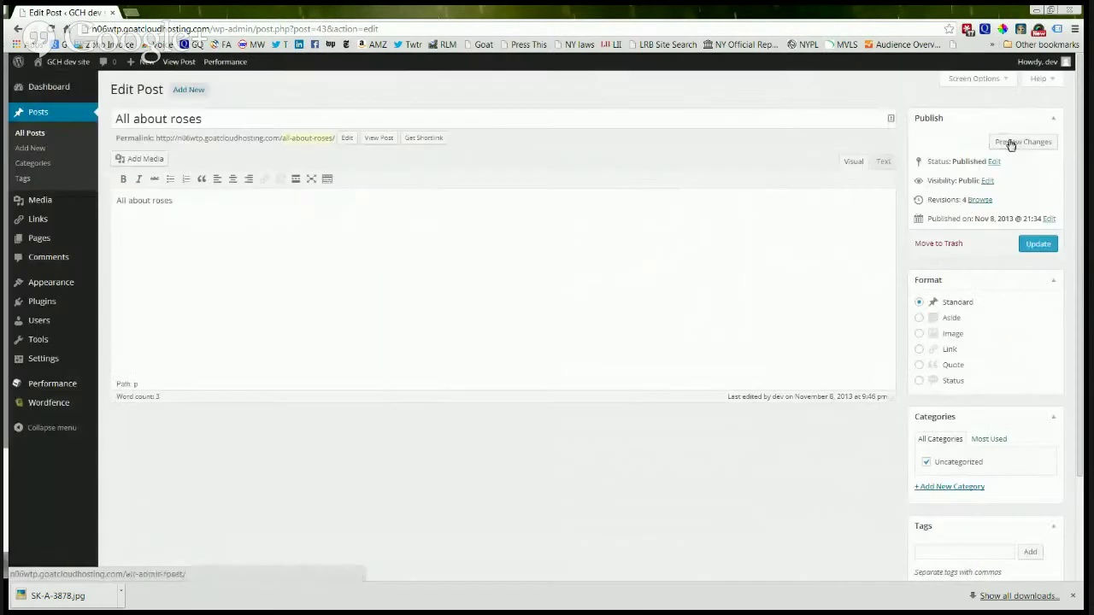
left_click(1045, 83)
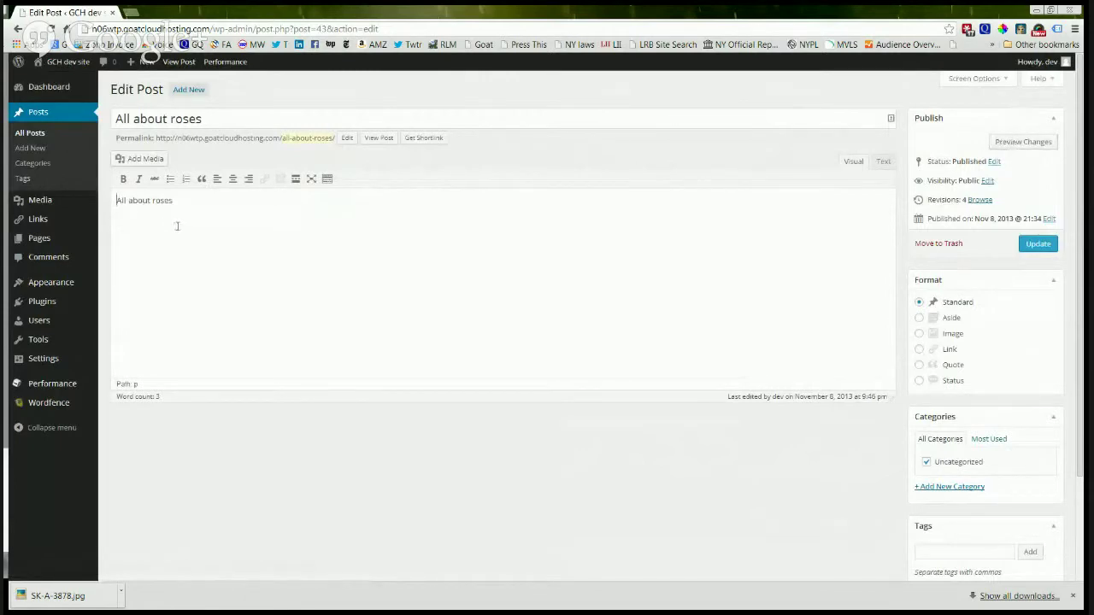
left_click(142, 162)
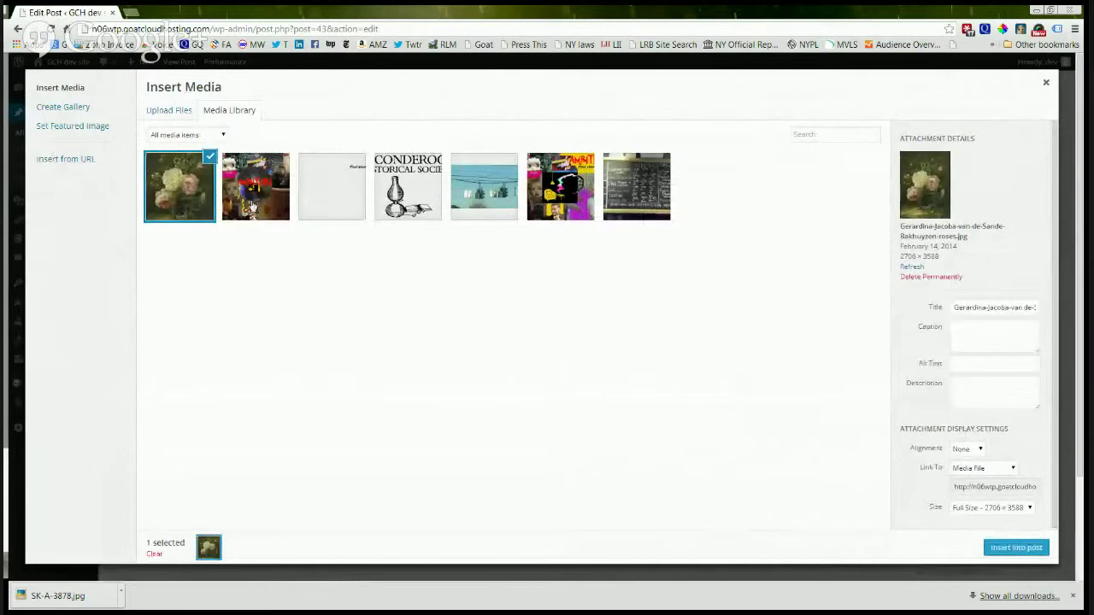
left_click(255, 206)
left_click(190, 200)
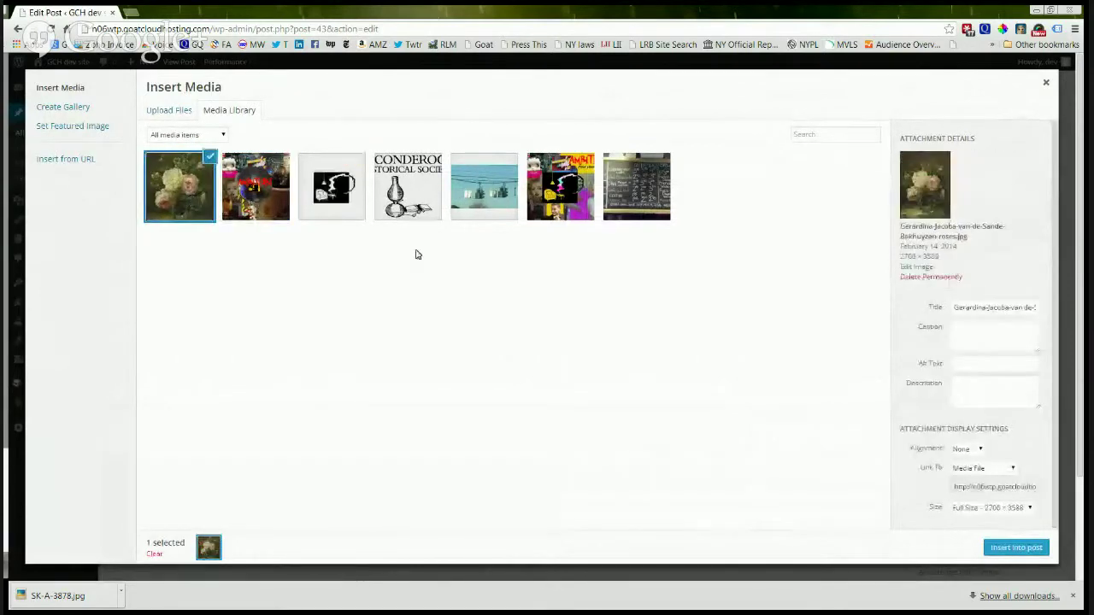
left_click(1016, 547)
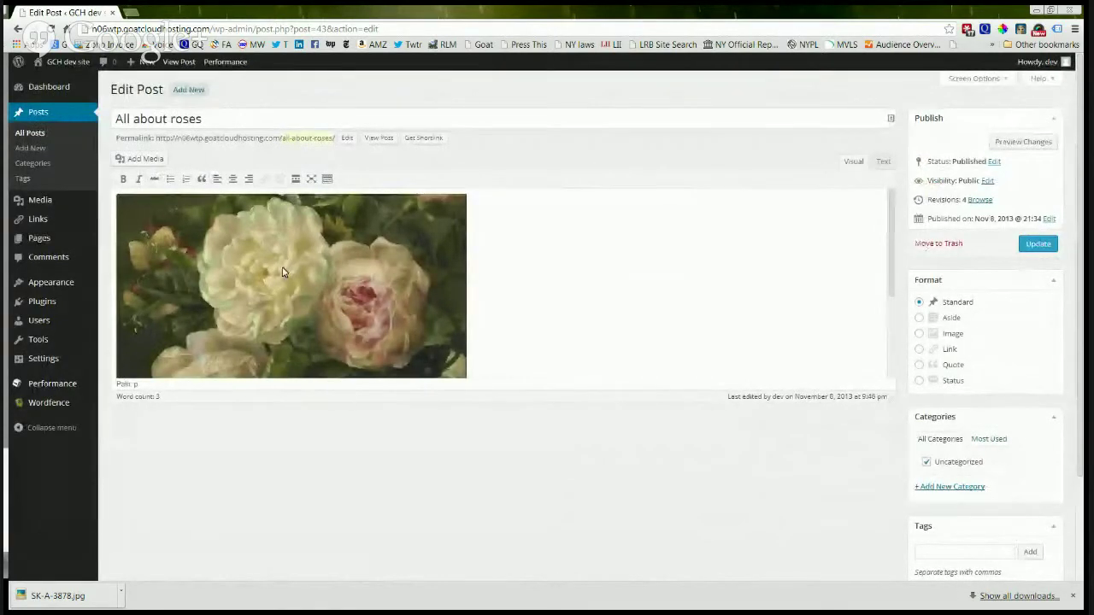
Update the "All about roses" post and view the inserted image on the published page
left_click(1033, 248)
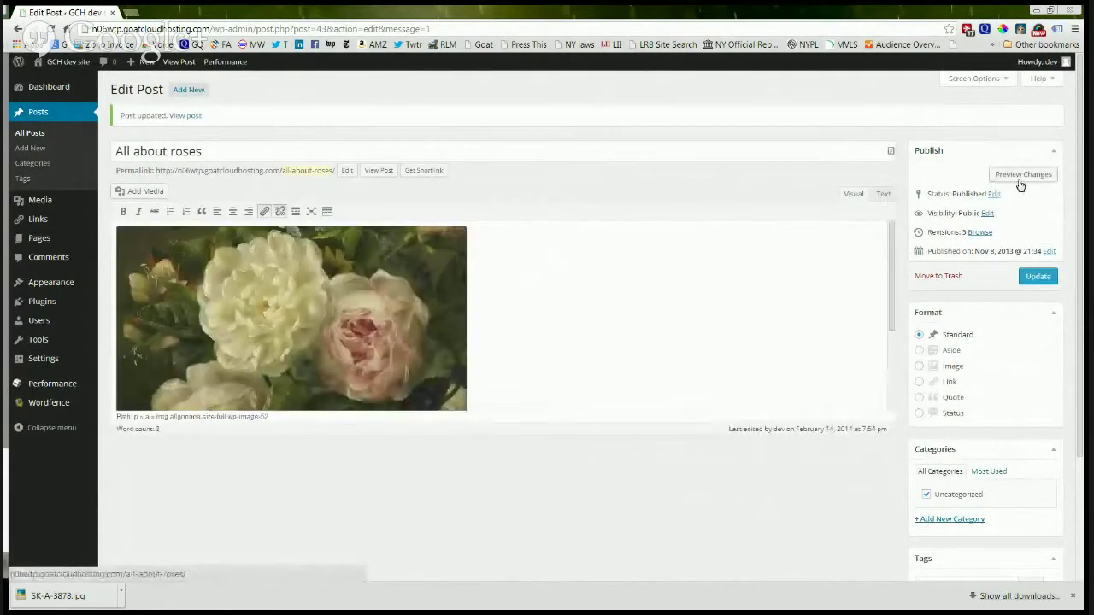
left_click(190, 118)
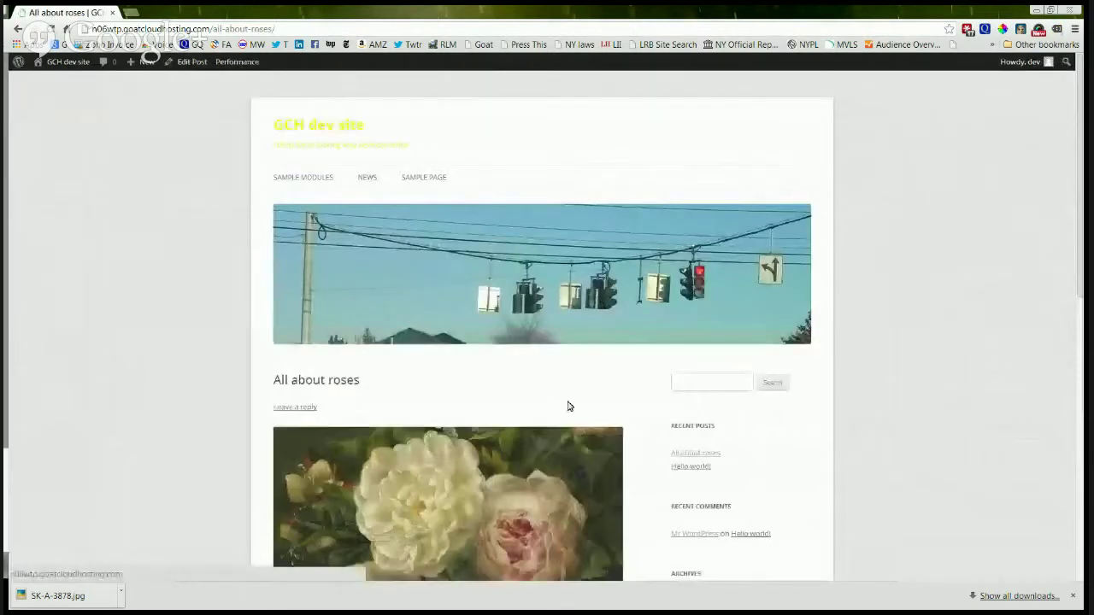
scroll(571, 407, "down", 3)
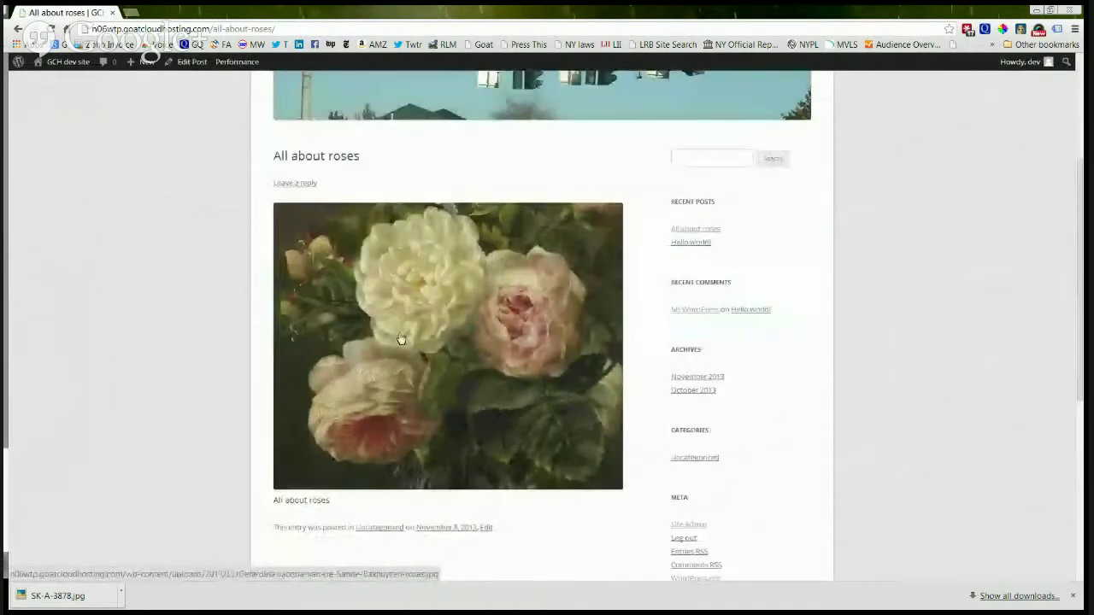